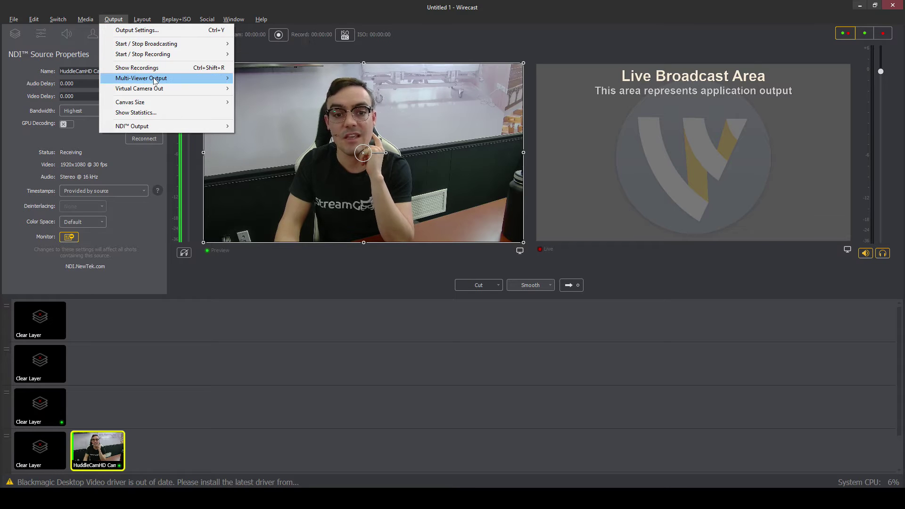
Start Wirecast's Virtual Camera Out and take the HuddleCamHD camera shot live.
mouse_move(162, 92)
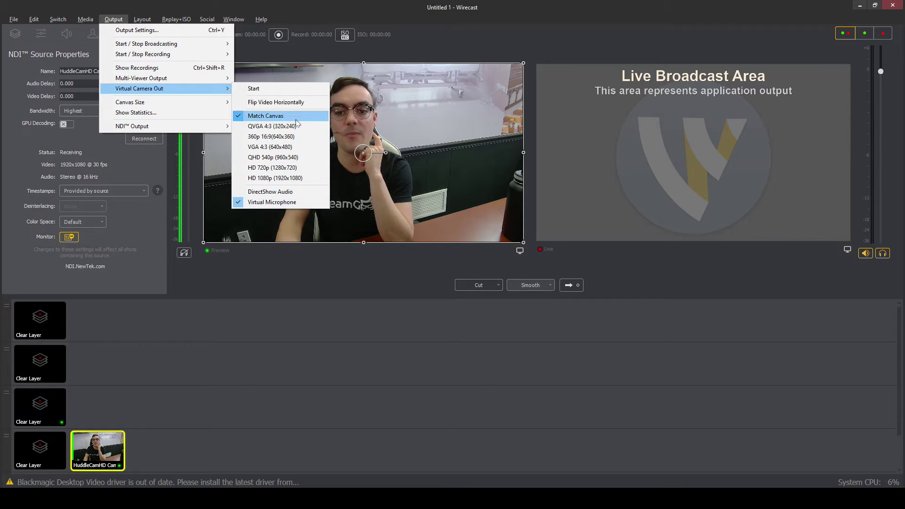
click(287, 89)
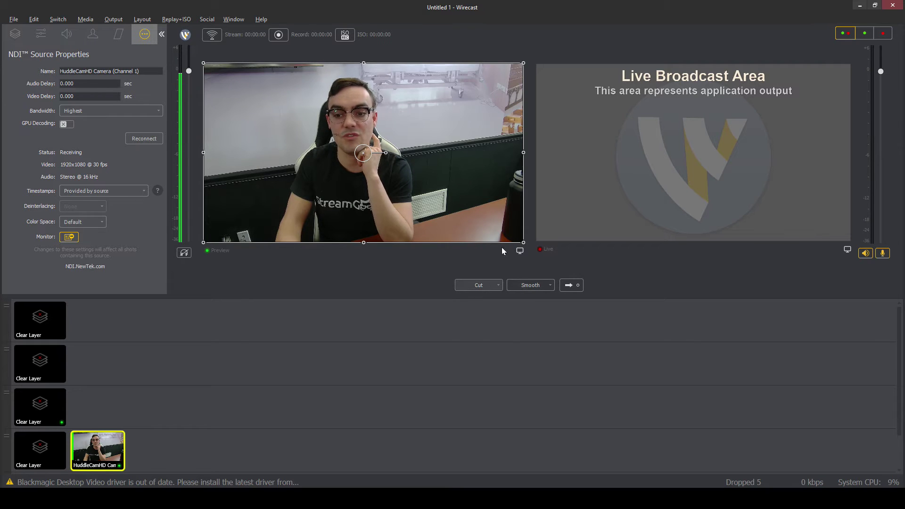
click(567, 285)
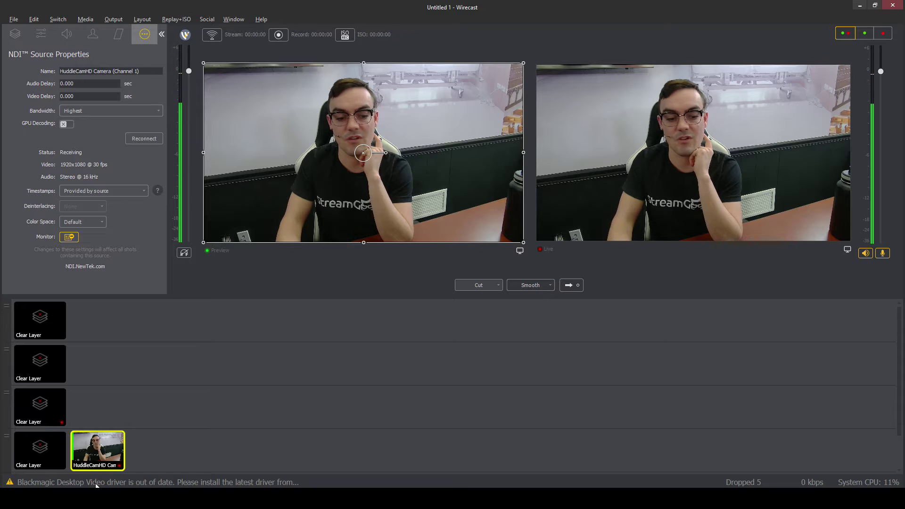
Set Zoom's meeting video to Wirecast Virtual Camera, then begin adding a shot to layer 4.
mouse_move(220, 499)
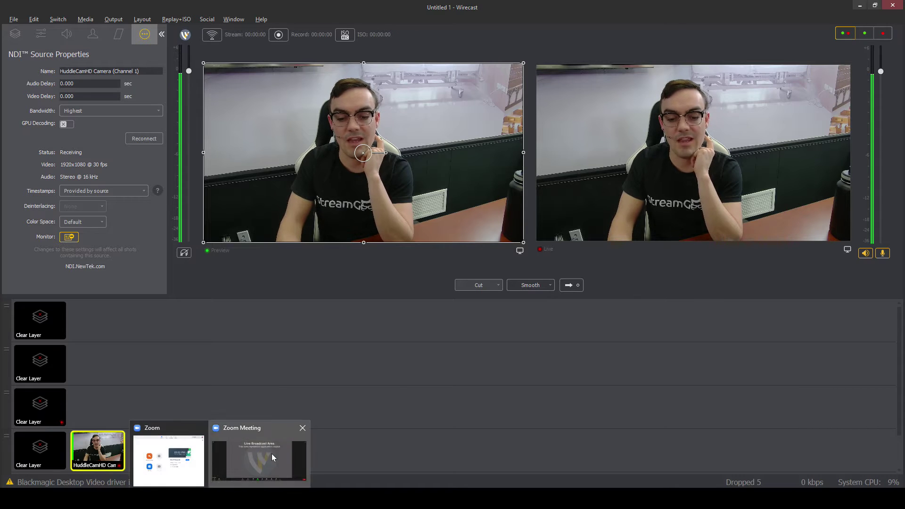
click(271, 454)
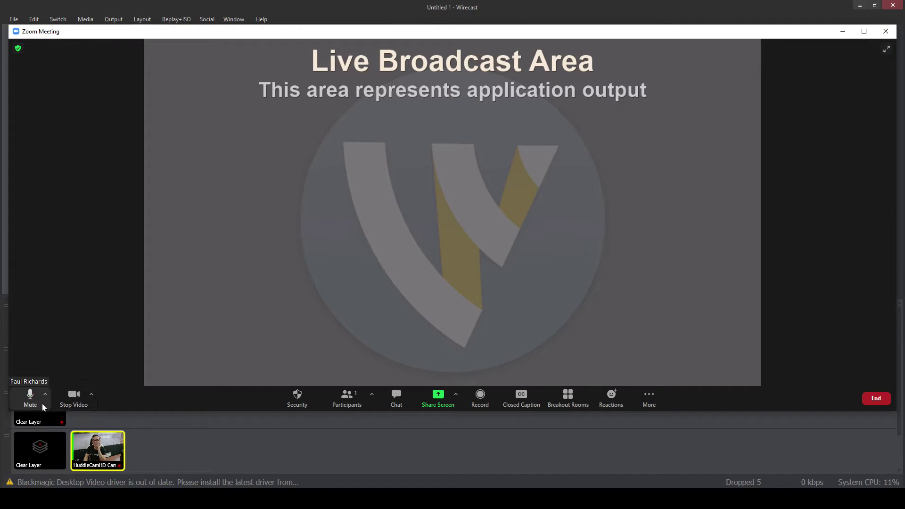
click(92, 394)
click(144, 294)
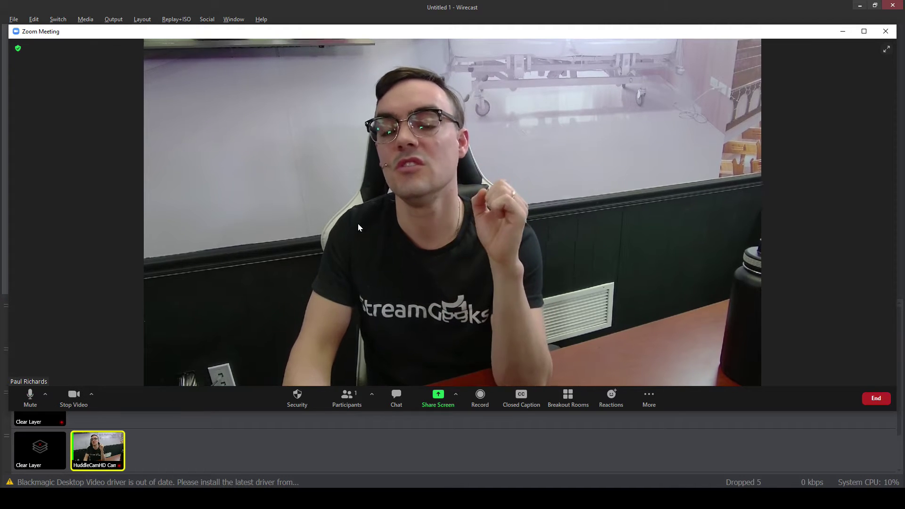
mouse_move(250, 442)
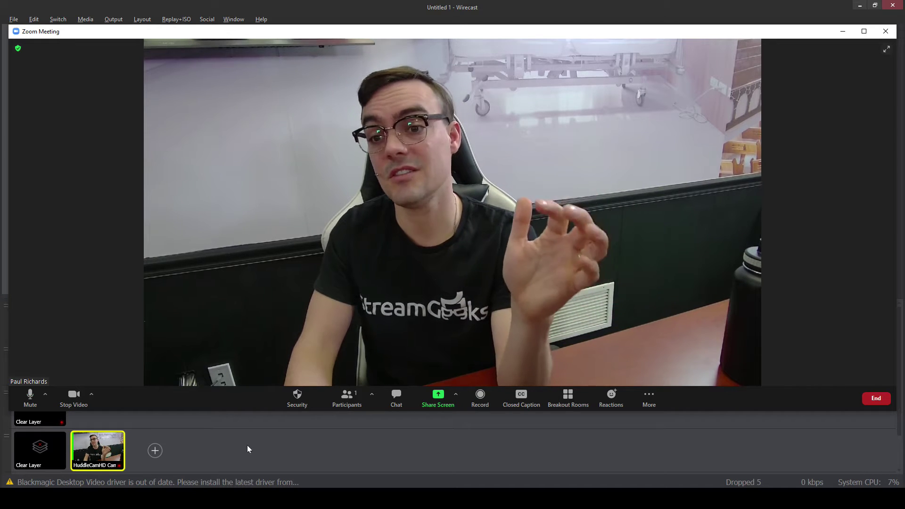
click(154, 451)
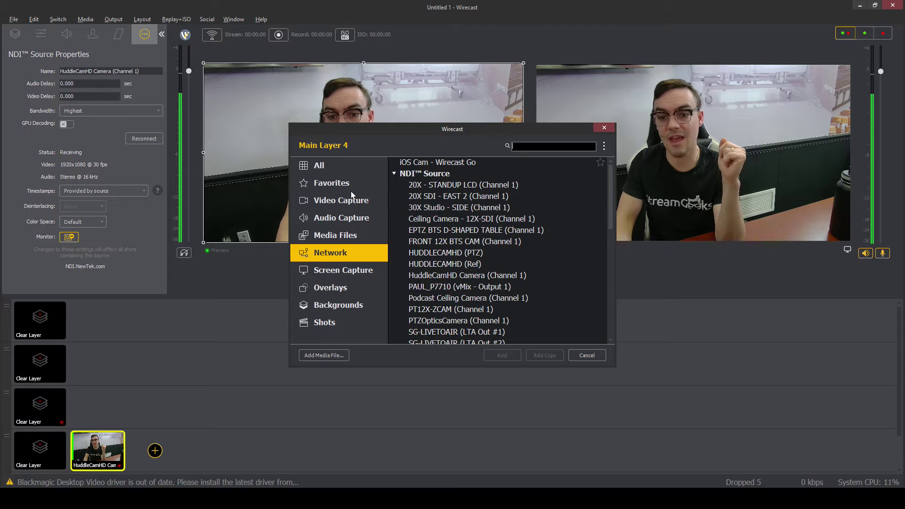
Add the green-screen dancing video from disk as a shot and take it live.
click(335, 236)
double_click(436, 163)
click(187, 124)
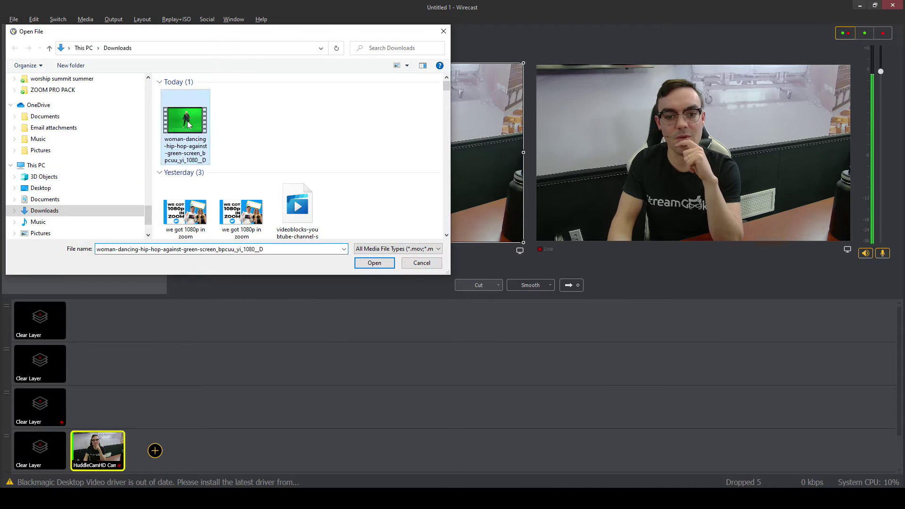
double_click(188, 124)
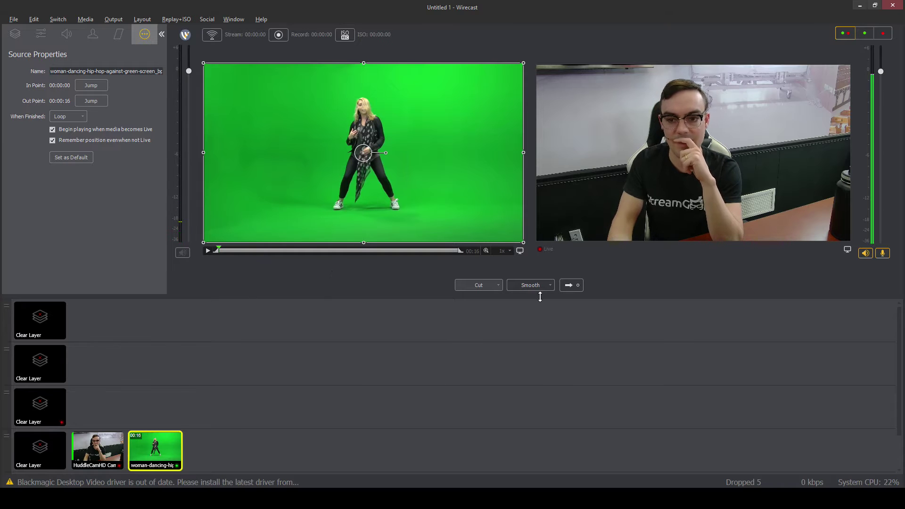
click(569, 285)
Check the dancer in Zoom, then move the dancer shot from layer 4 to layer 3.
mouse_move(220, 498)
click(293, 456)
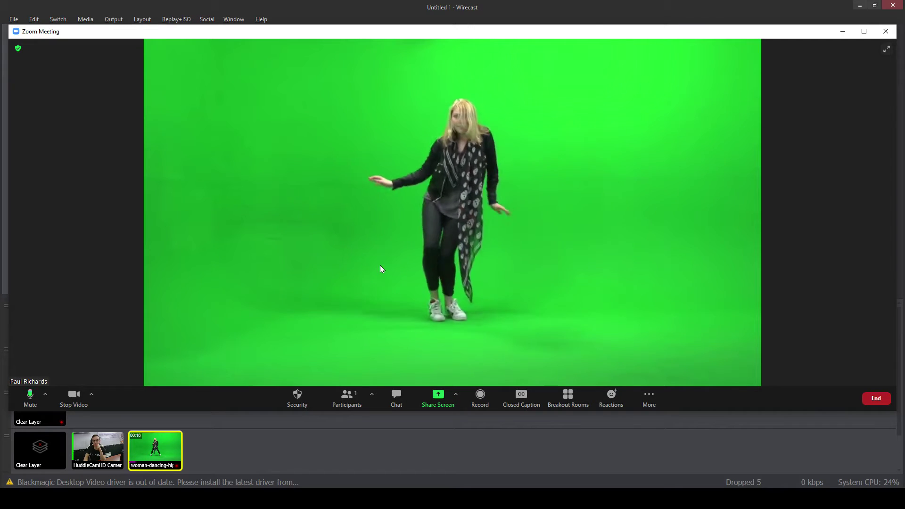
click(305, 458)
drag(146, 438, 95, 403)
Enable chroma key #24C135 on the dancer shot and preview her over the HuddleCamHD camera.
right_click(105, 401)
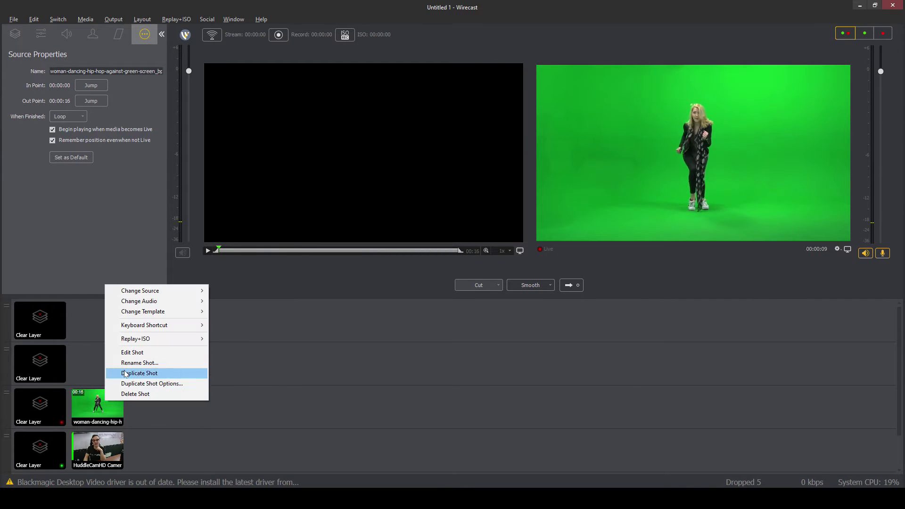
click(81, 38)
click(93, 35)
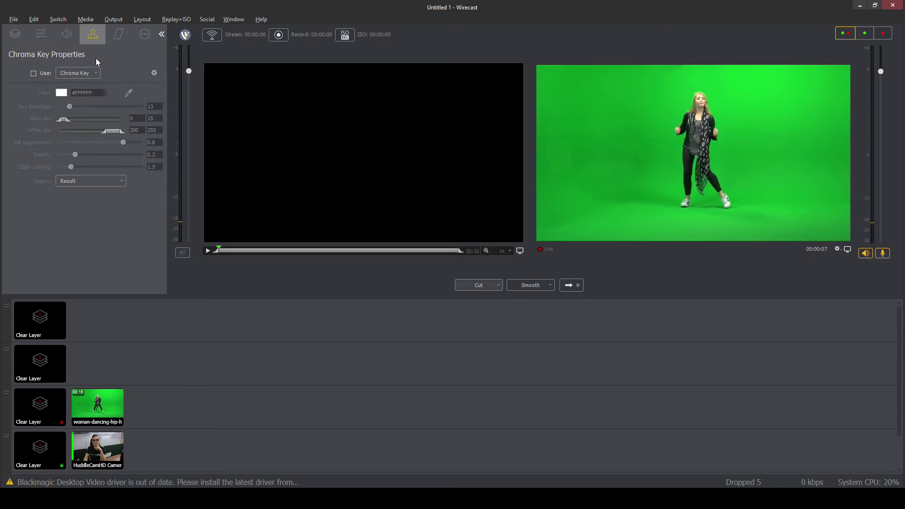
click(33, 73)
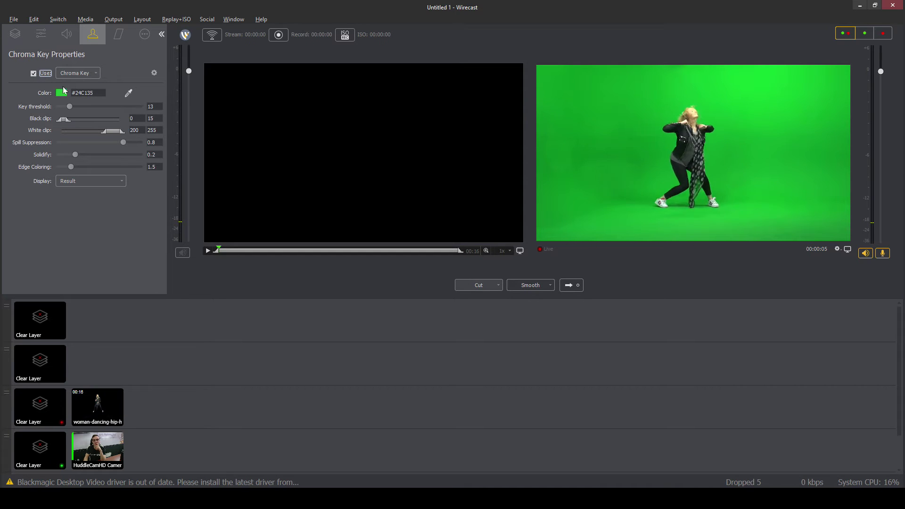
click(108, 420)
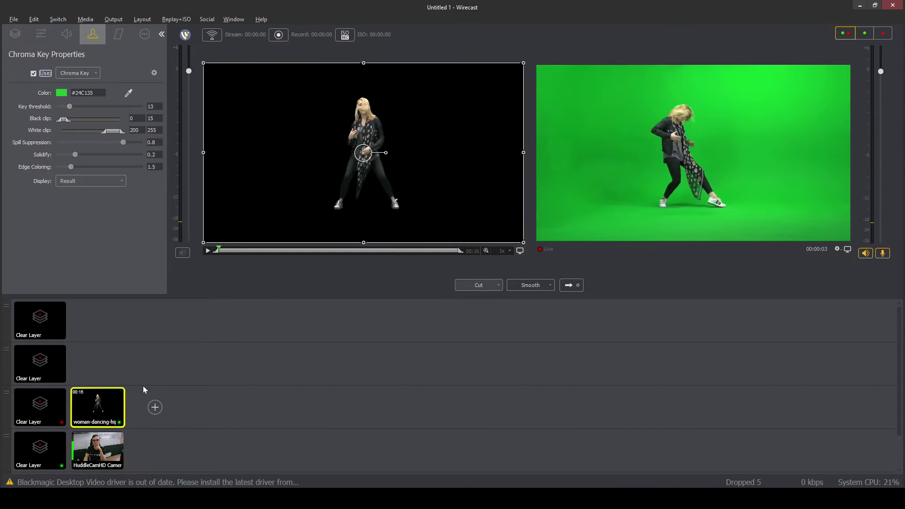
click(108, 468)
mouse_move(370, 139)
mouse_down()
mouse_move(389, 142)
mouse_move(369, 141)
mouse_up()
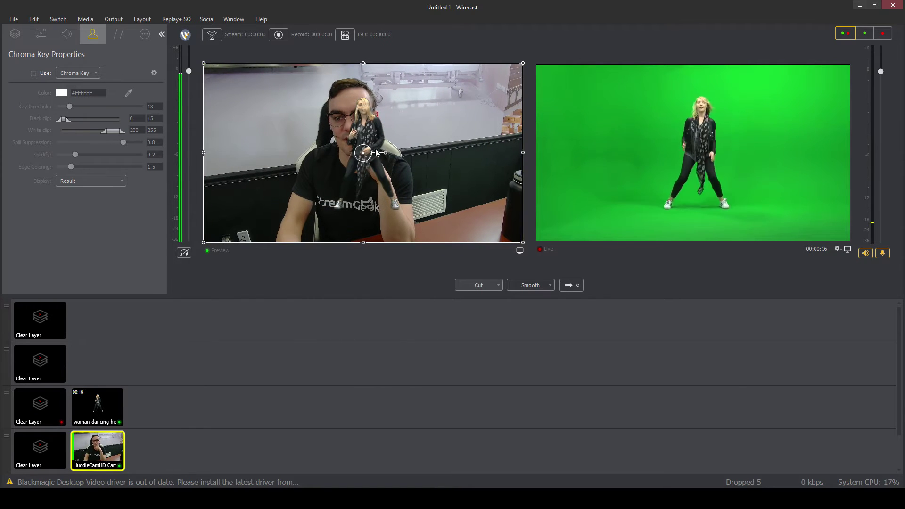
Shrink the keyed dancer into the lower-right corner and take the composite live.
click(104, 410)
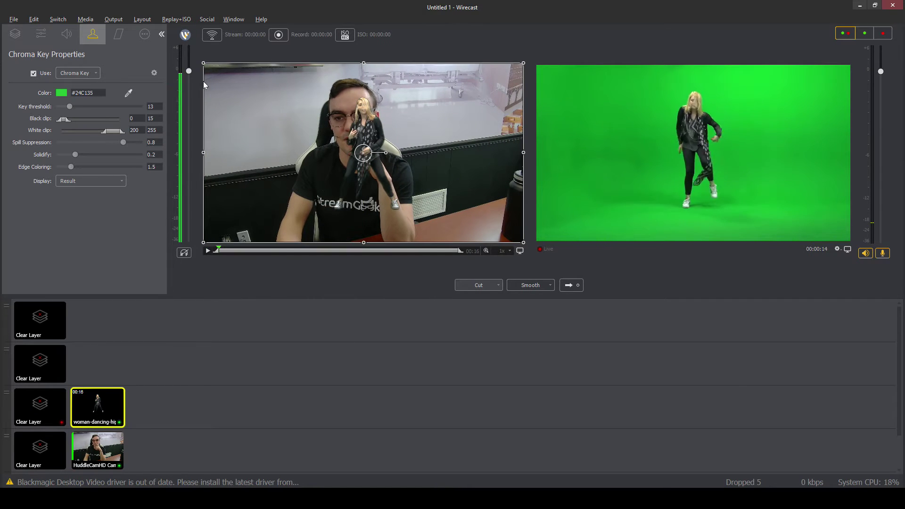
drag(204, 63, 363, 153)
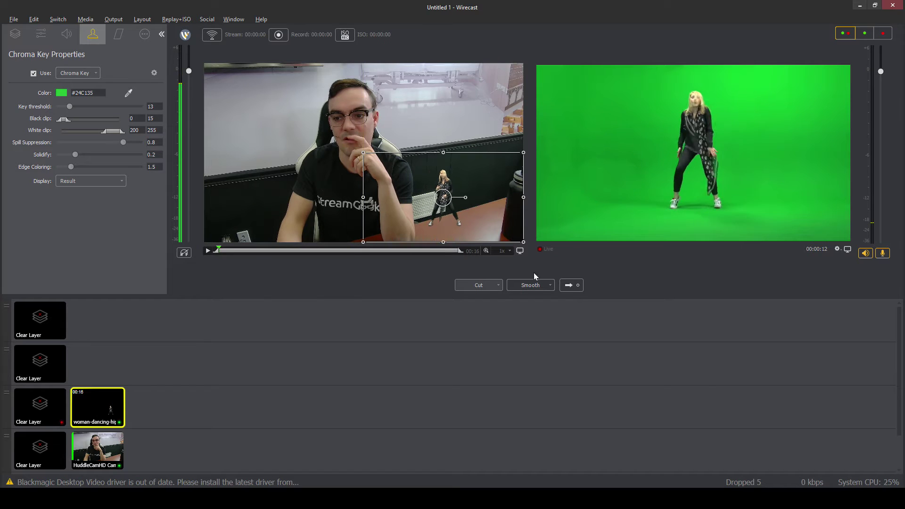
click(575, 286)
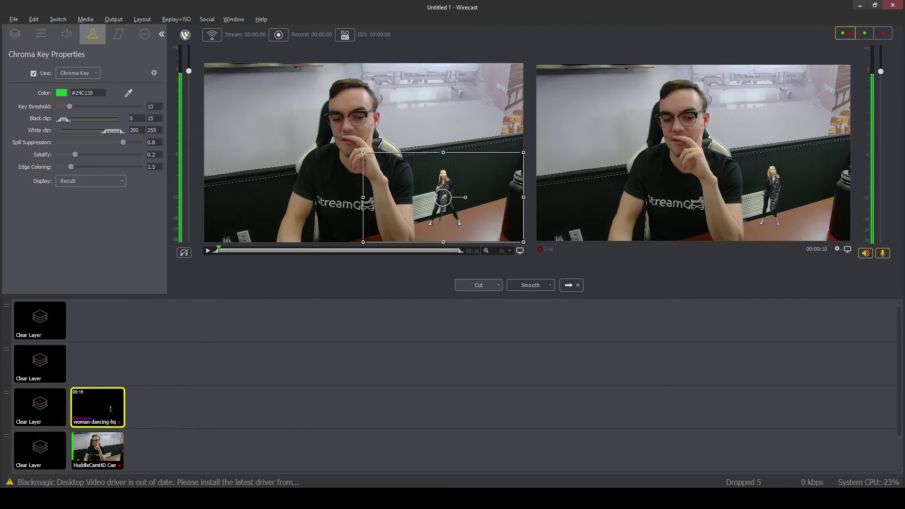
Check the composite in Zoom, restore the Zoom window smaller, and start adding a layer 4 source.
click(259, 460)
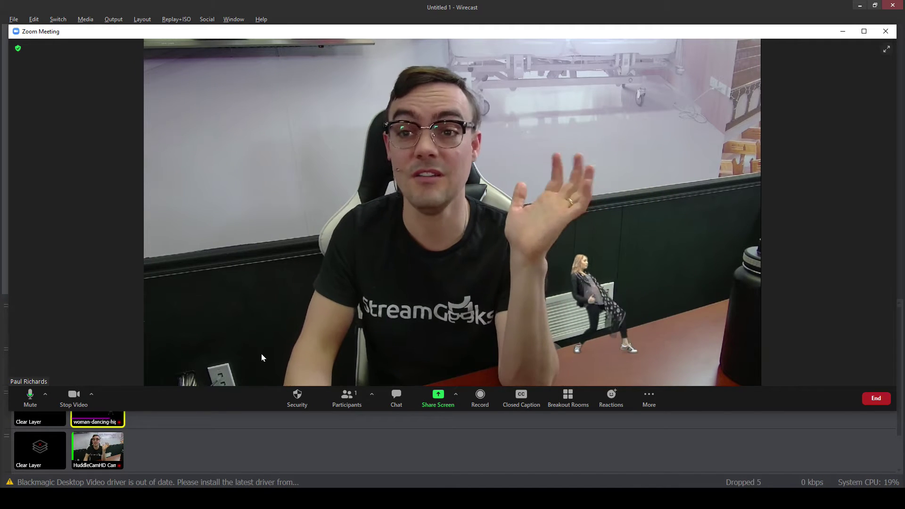
click(361, 451)
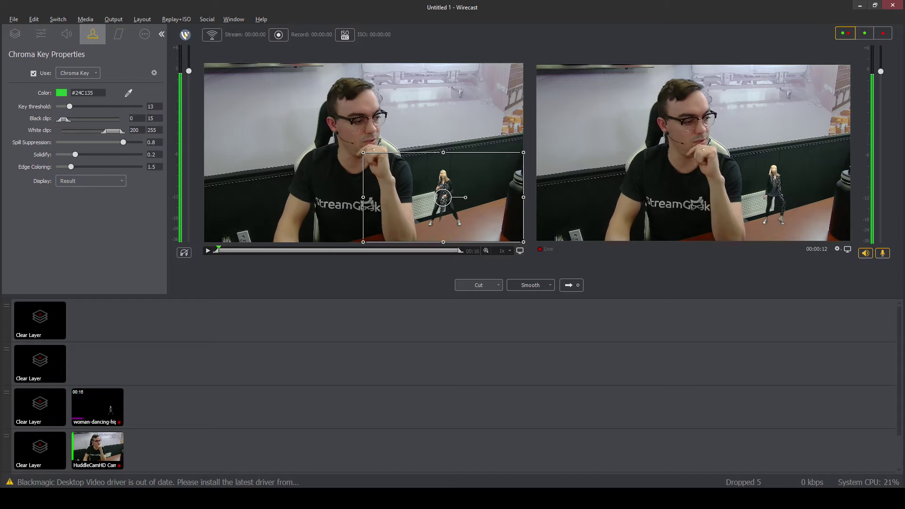
key(alt+Tab)
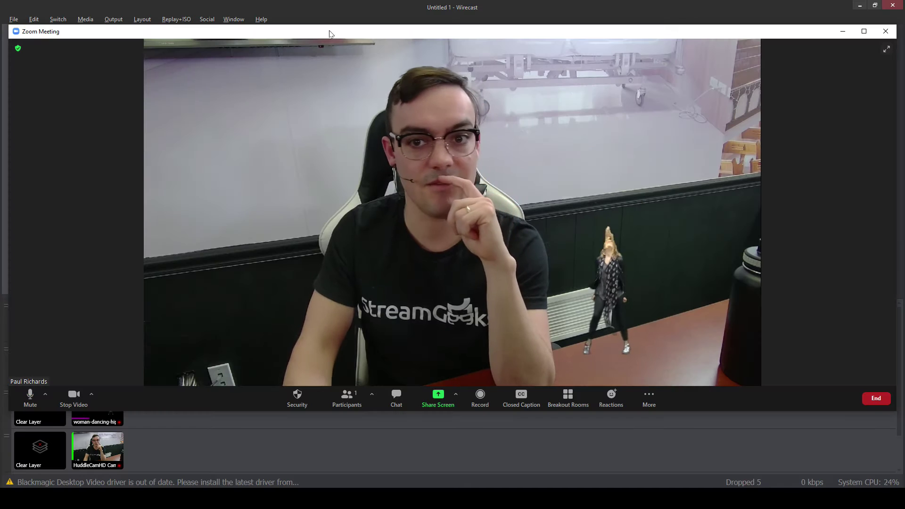
drag(46, 7, 46, 82)
key(alt+Tab)
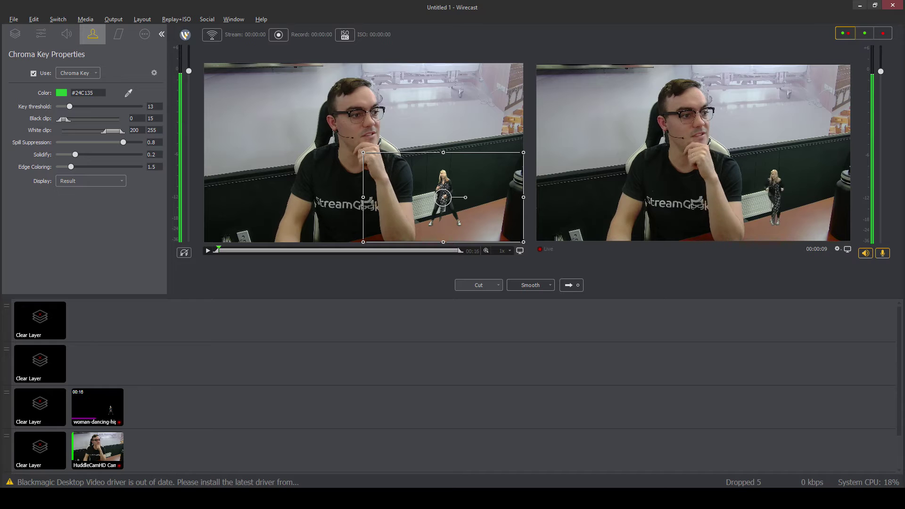
click(155, 451)
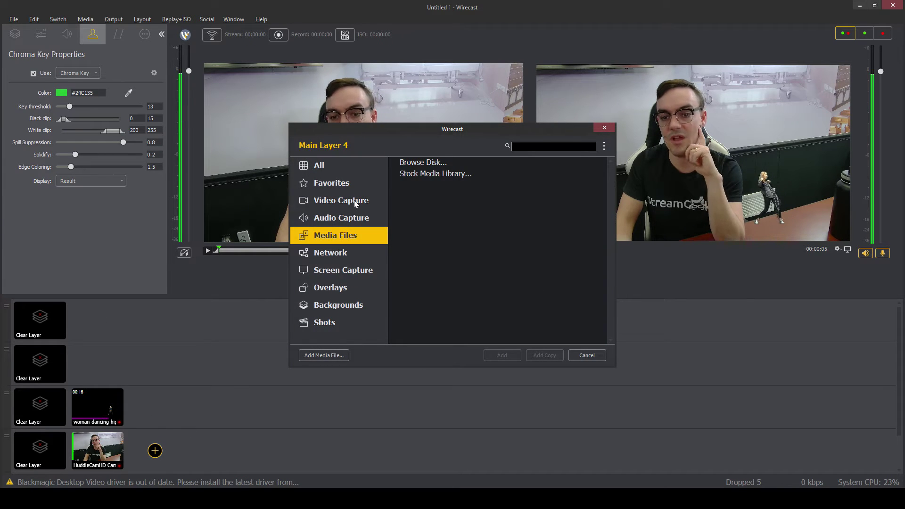
Add a Screen Capture 1 shot to layer 4, then delete it.
click(352, 270)
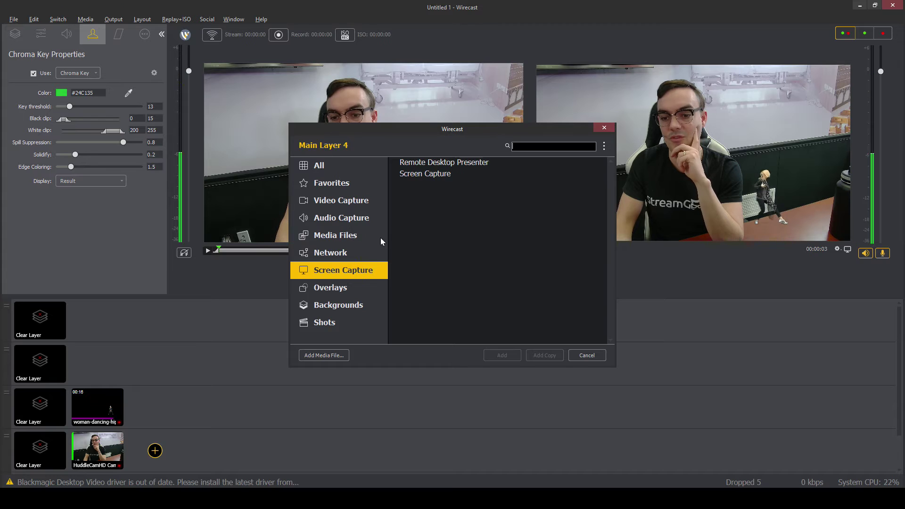
double_click(434, 174)
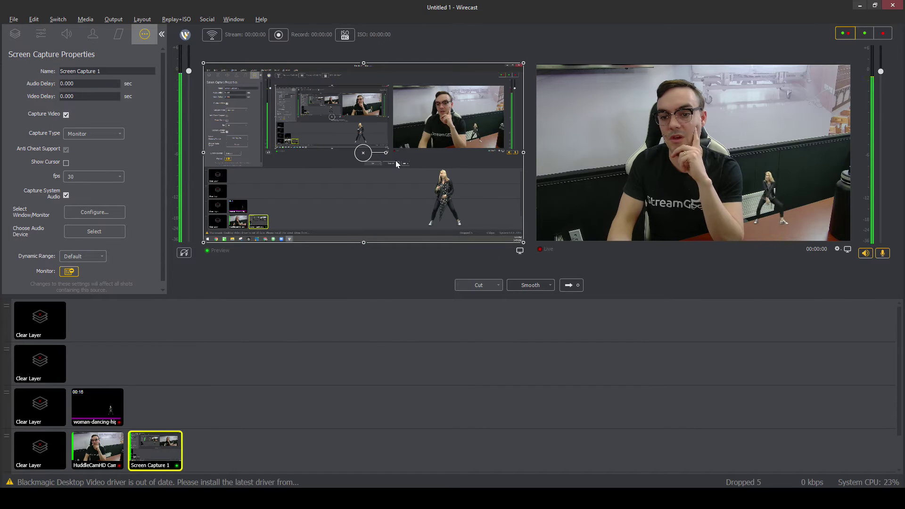
right_click(160, 446)
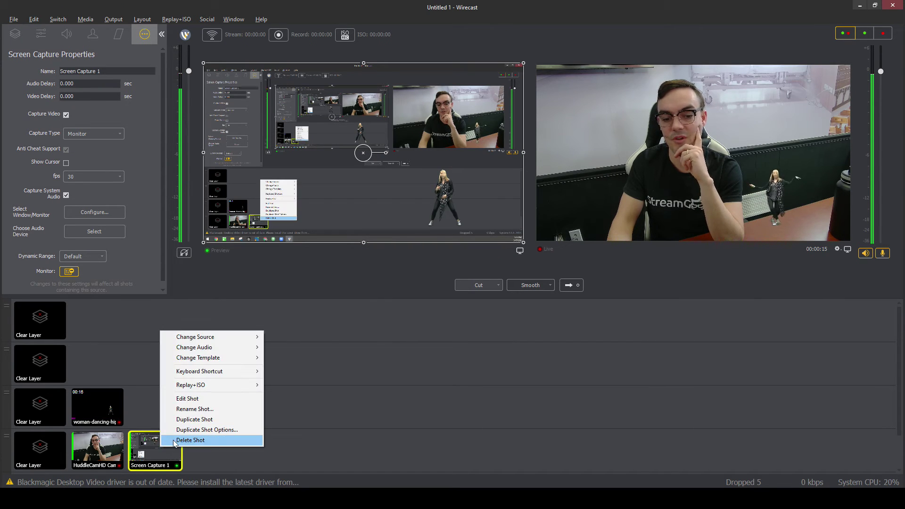
click(175, 441)
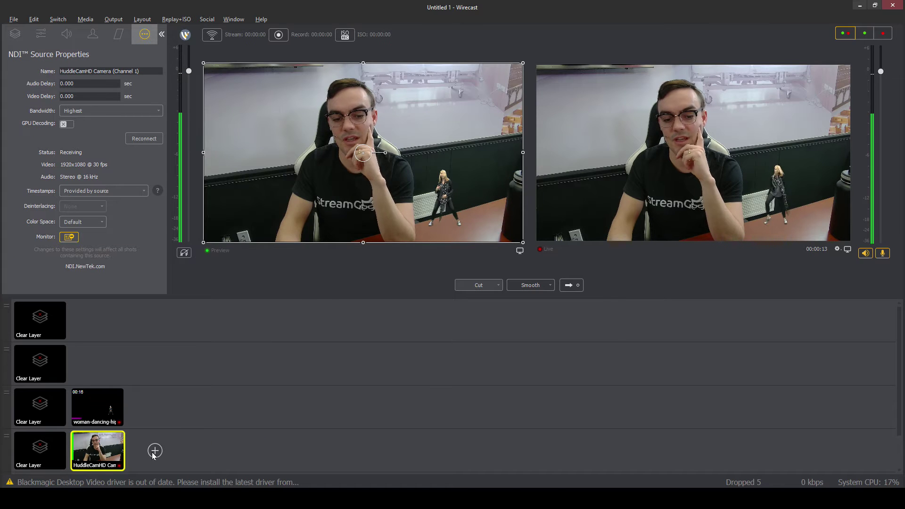
Add a Screen Capture 2 shot, delete it, and reopen the layer 4 source picker.
click(154, 451)
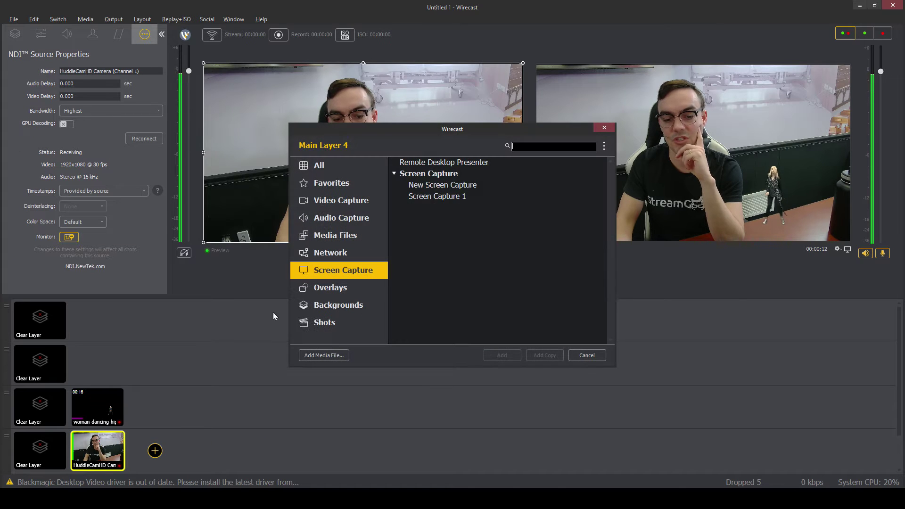
double_click(439, 187)
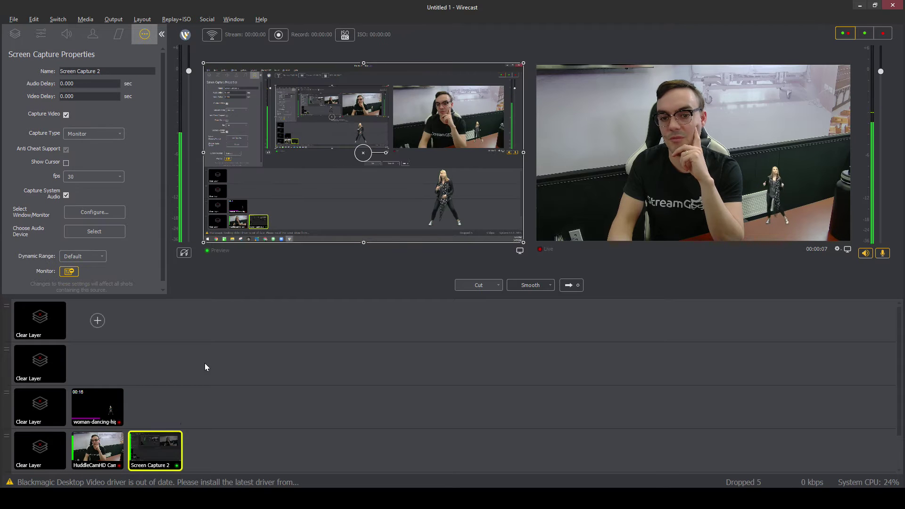
right_click(169, 452)
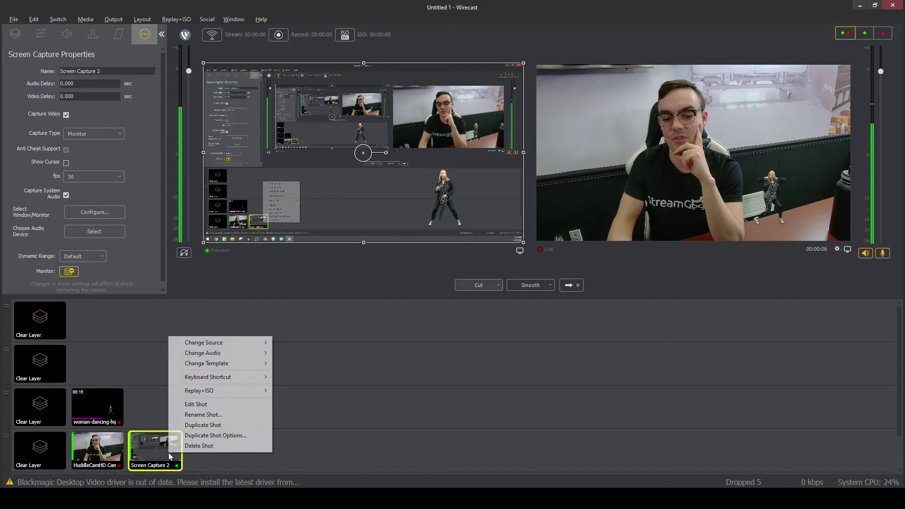
click(213, 444)
click(152, 450)
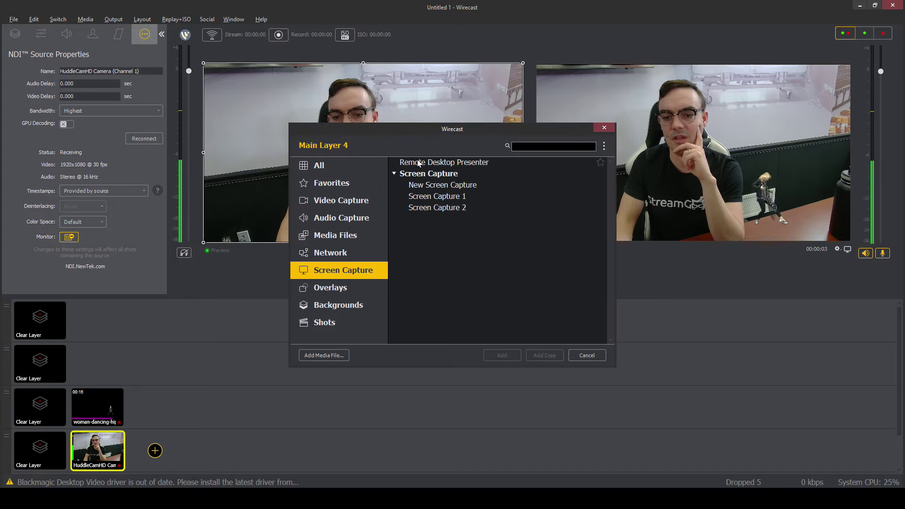
Add a new Screen Capture 3 shot using Monitor capture type set to monitor 1.
click(440, 186)
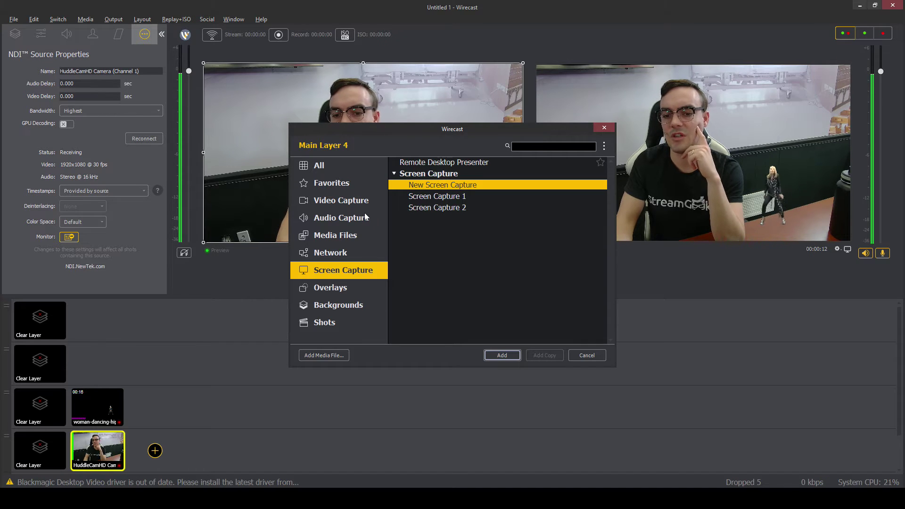
click(493, 355)
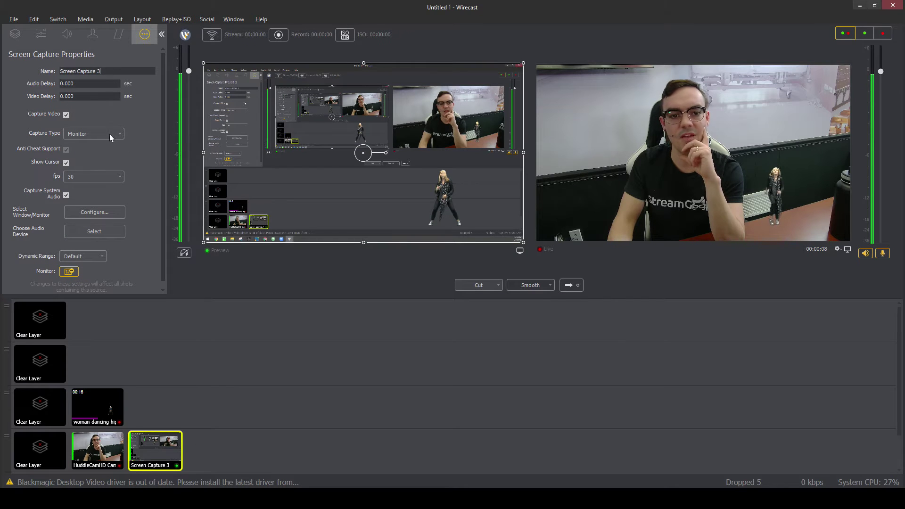
click(110, 135)
click(131, 182)
click(109, 215)
click(438, 234)
click(438, 249)
click(501, 266)
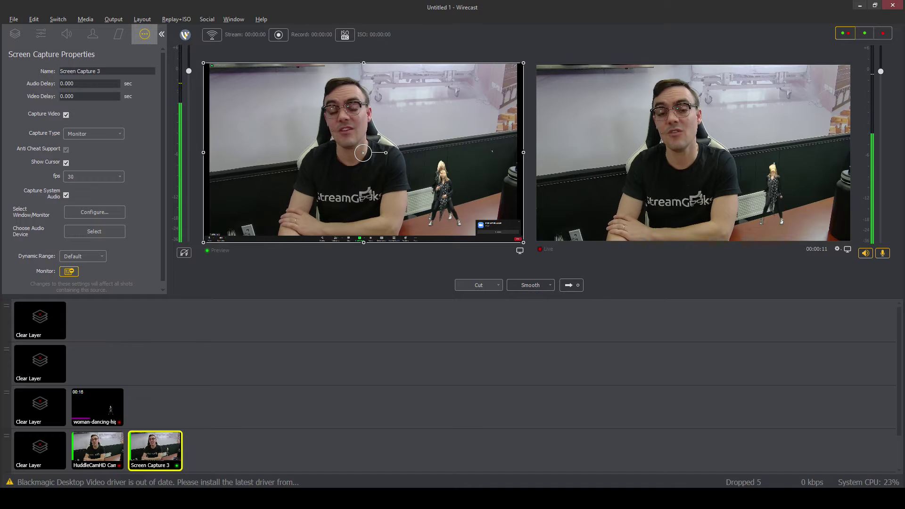
mouse_move(152, 457)
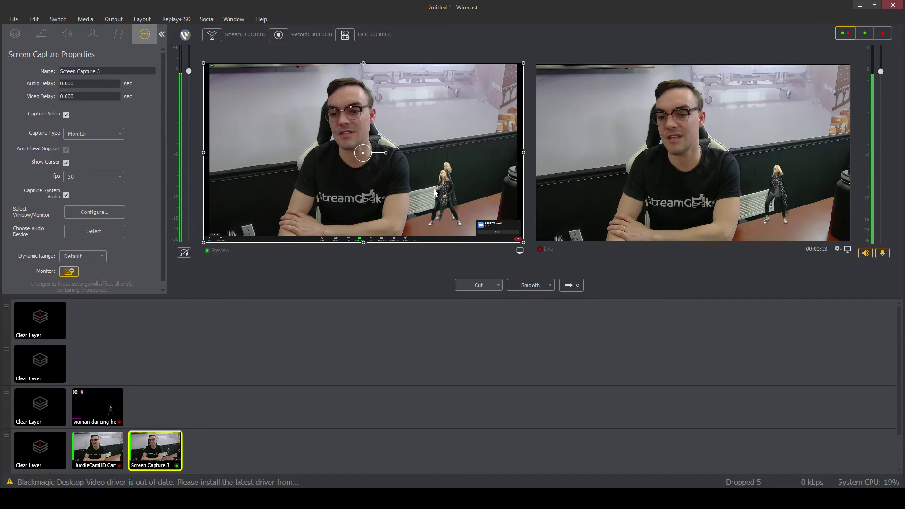
Delete the Screen Capture 3 shot from layer 4.
right_click(179, 459)
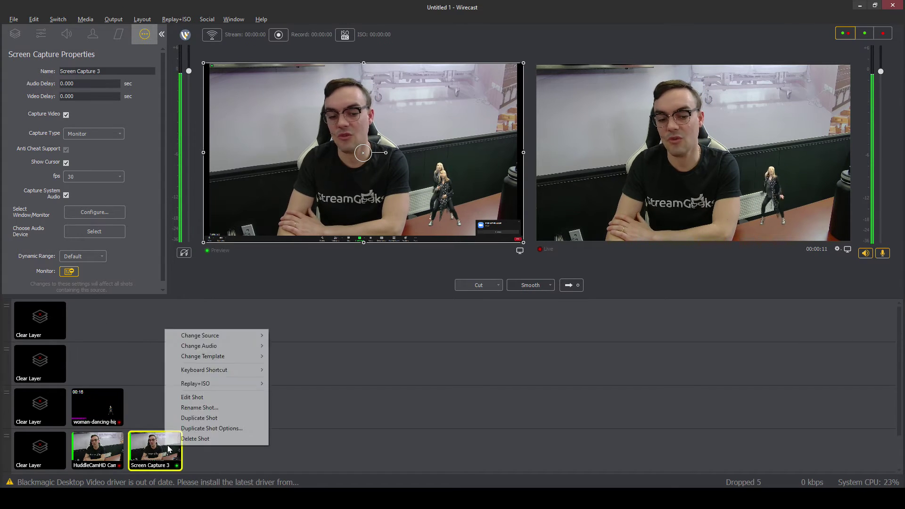
click(191, 439)
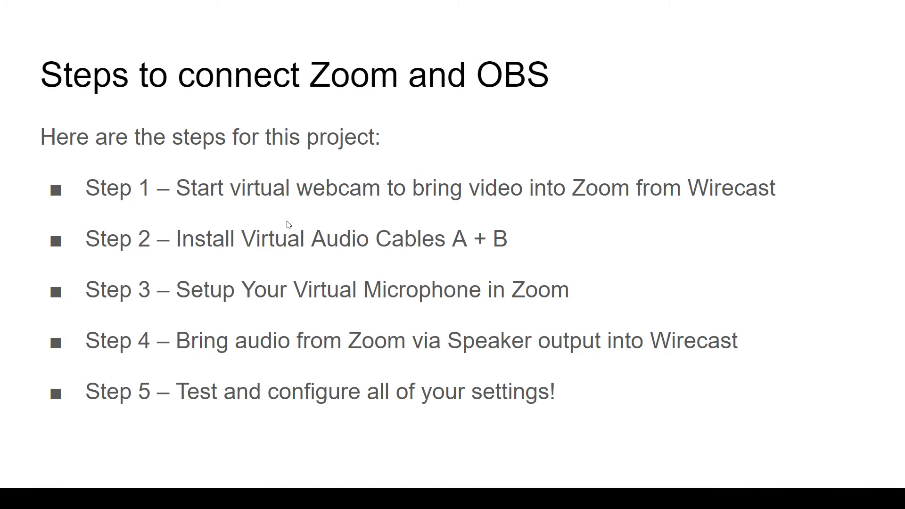
Advance to the Wirecast–Zoom connection diagram slide.
key(Right)
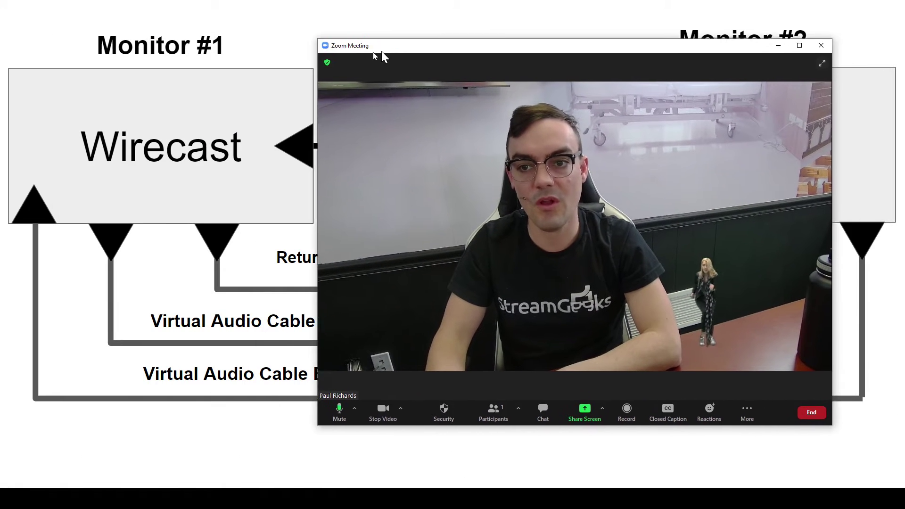
Move the Zoom window left and switch its microphone to Wirecast Virtual Microphone Driver.
drag(381, 56, 289, 55)
click(260, 409)
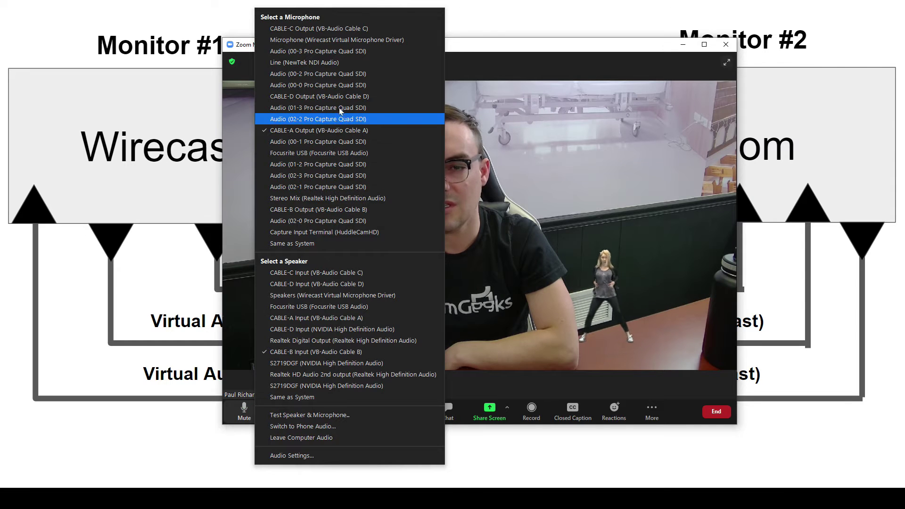
click(349, 40)
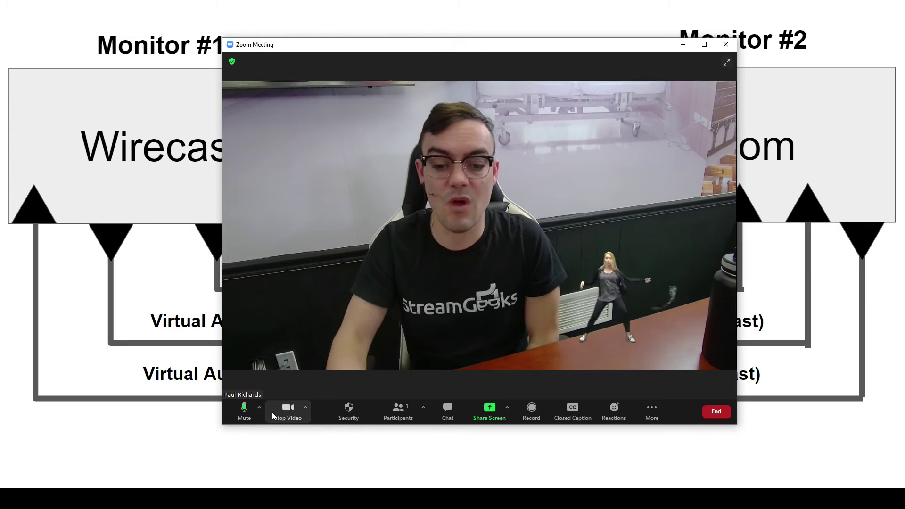
click(258, 407)
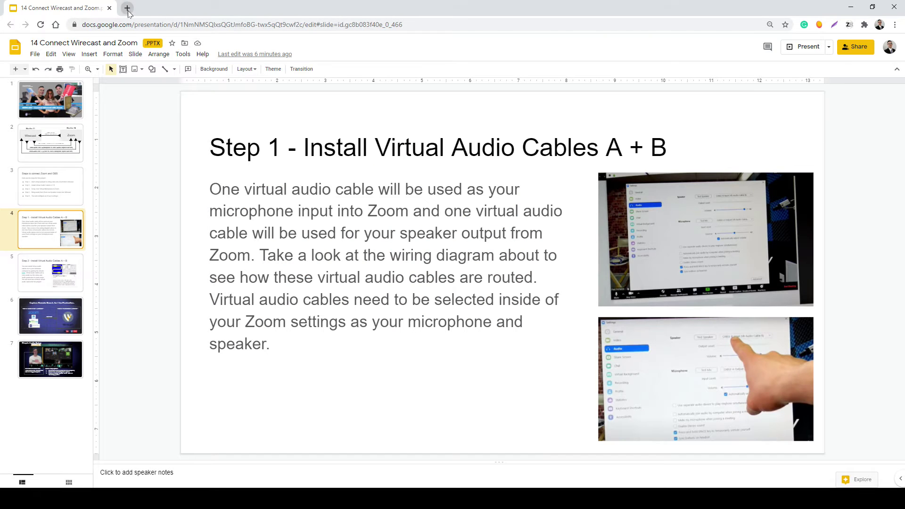
Search 'virtual audio cables' and download VBCABLE_Driver_Pack43.zip for Windows from VB-Audio's site.
click(128, 9)
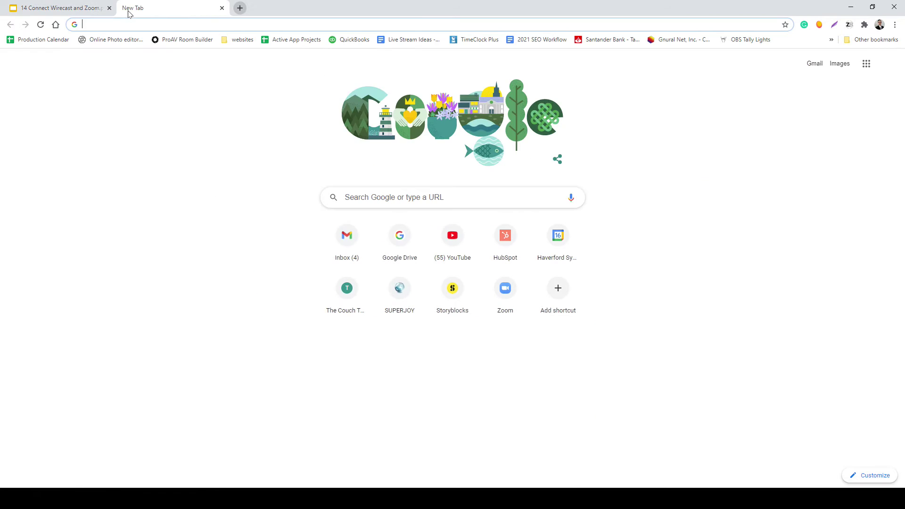
text(virtual audio cables)
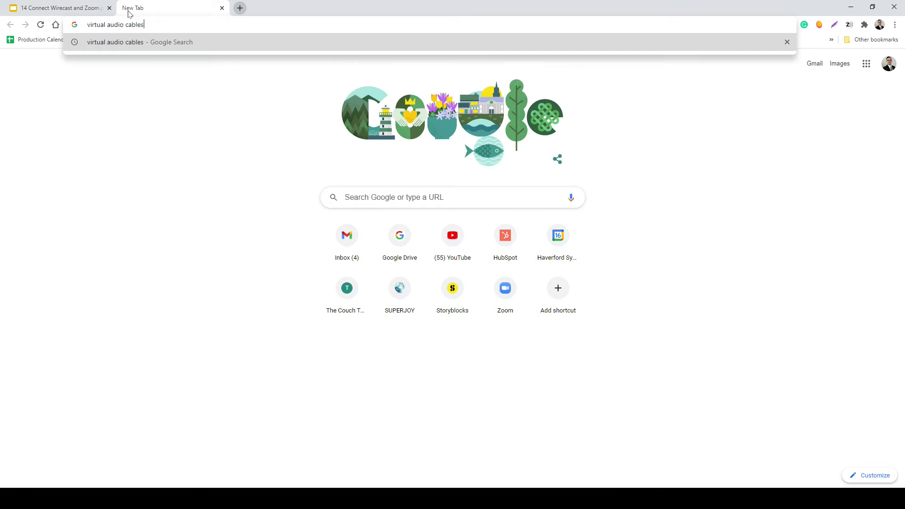
key(Return)
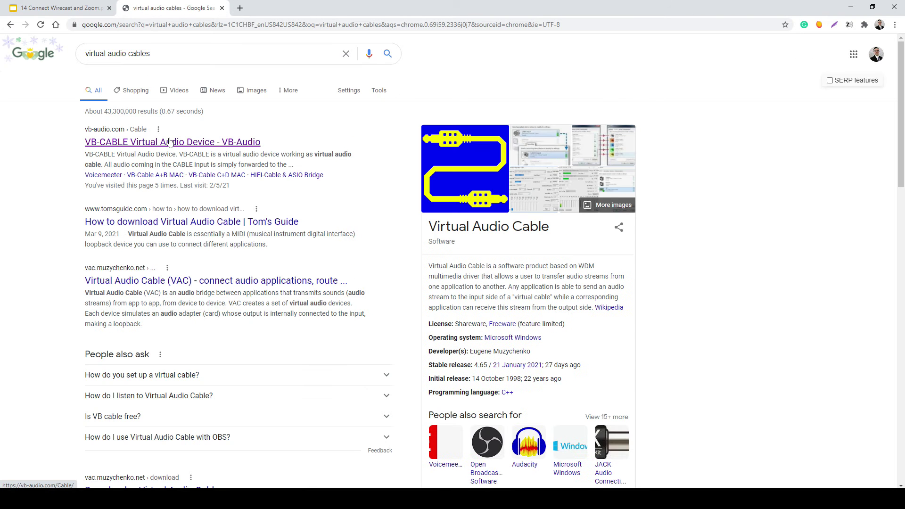
click(170, 142)
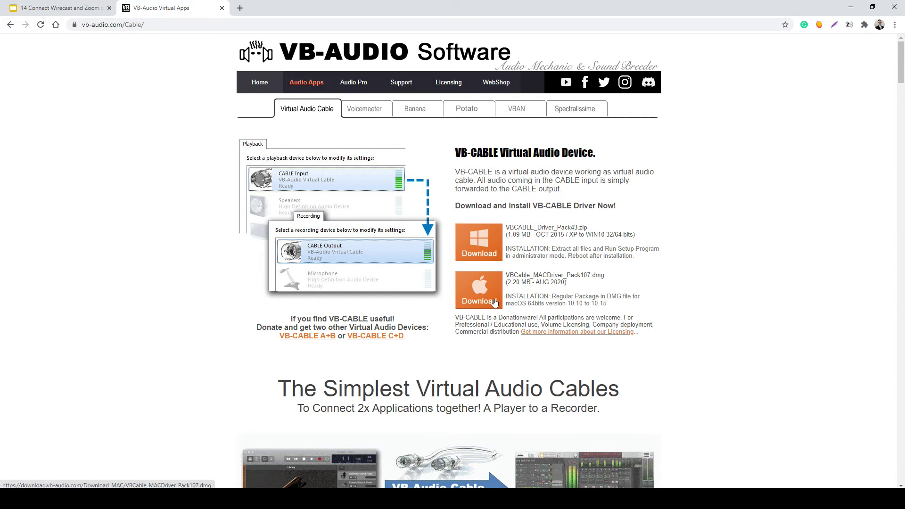
click(490, 248)
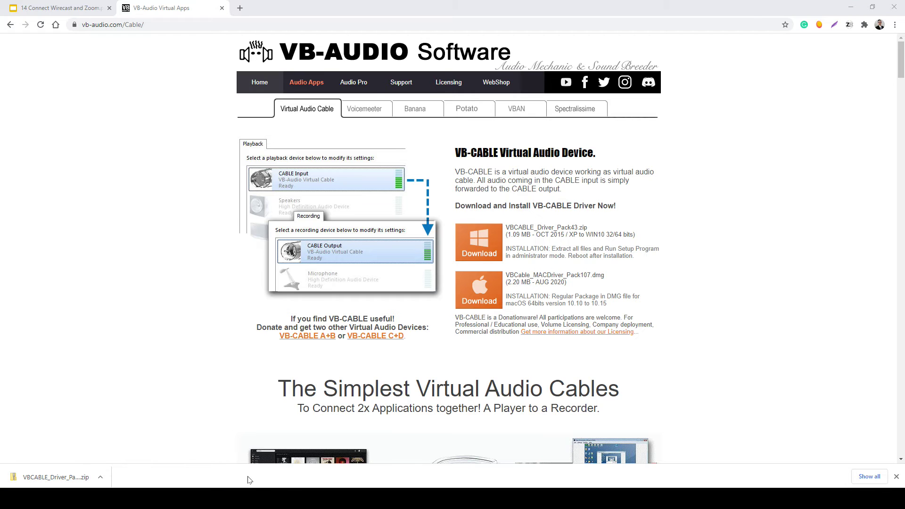
mouse_move(243, 498)
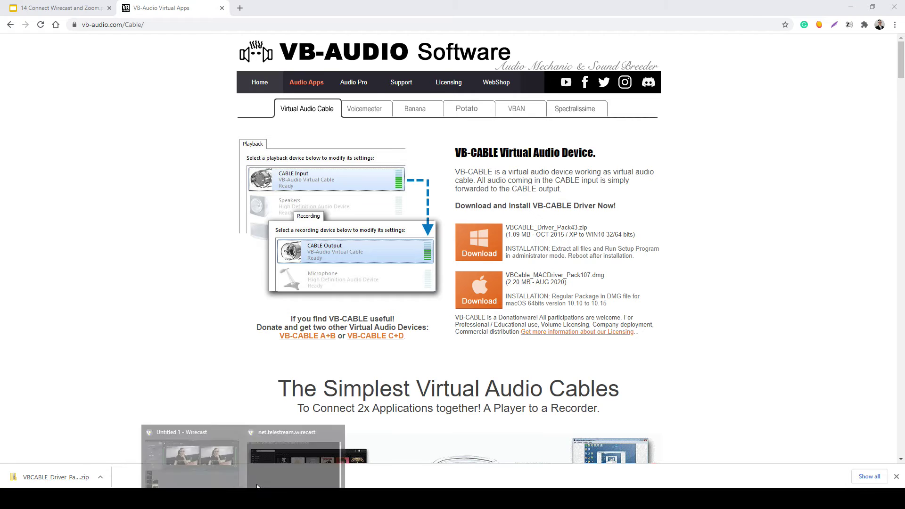
click(191, 453)
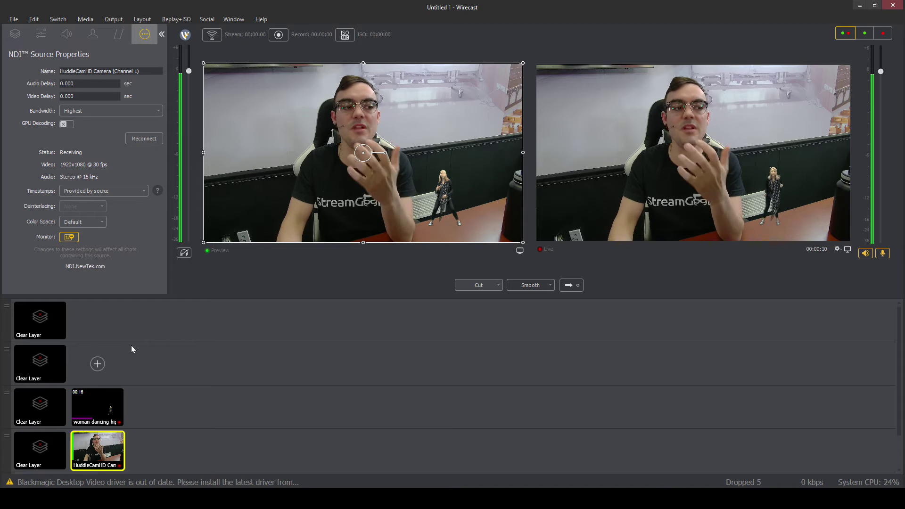
Add a CABLE-B Output (VB-Audio Cable B) audio capture shot to layer 3, then show Zoom's audio device menu.
click(155, 408)
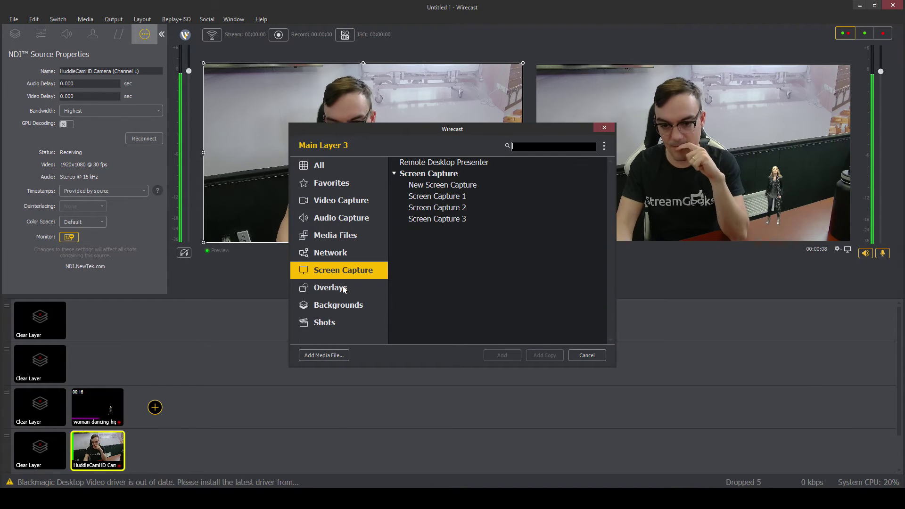
click(341, 218)
double_click(467, 185)
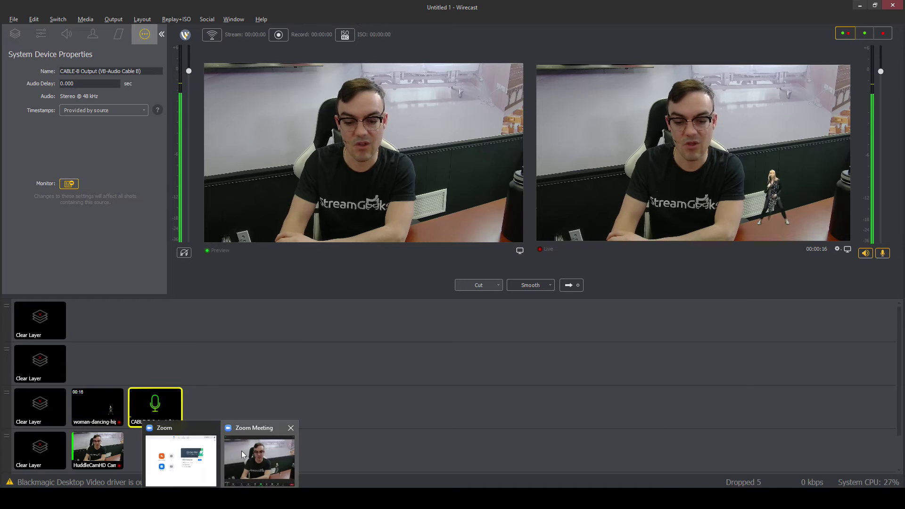
click(242, 454)
click(259, 407)
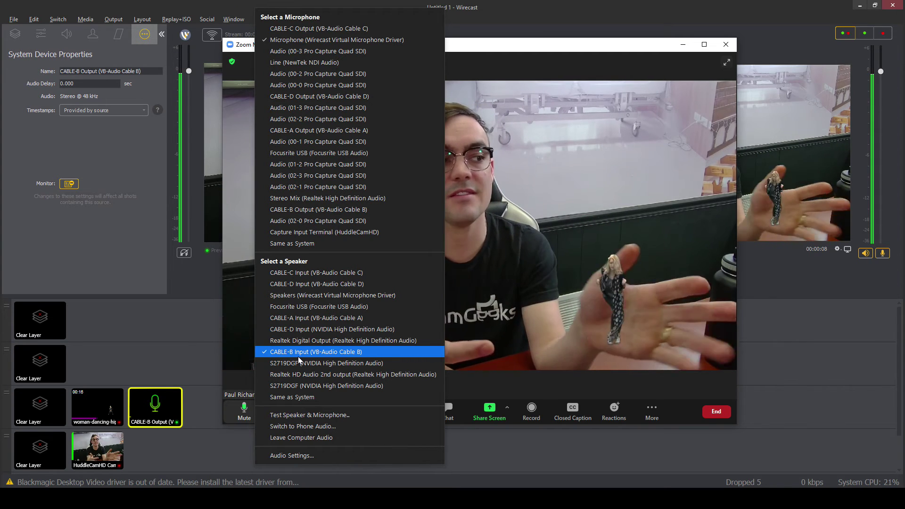
Run Zoom's speaker test twice through CABLE-B Input, confirming speaker and Wirecast microphone levels.
click(322, 454)
click(430, 132)
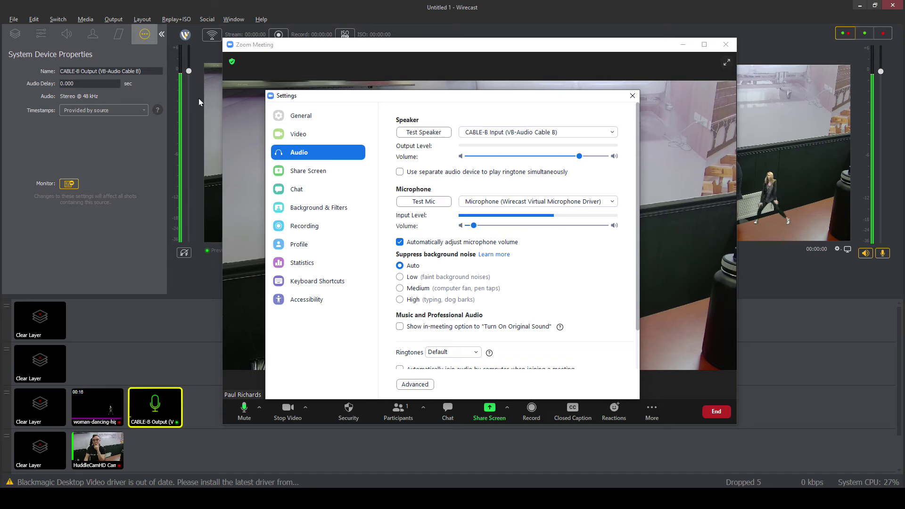
click(424, 132)
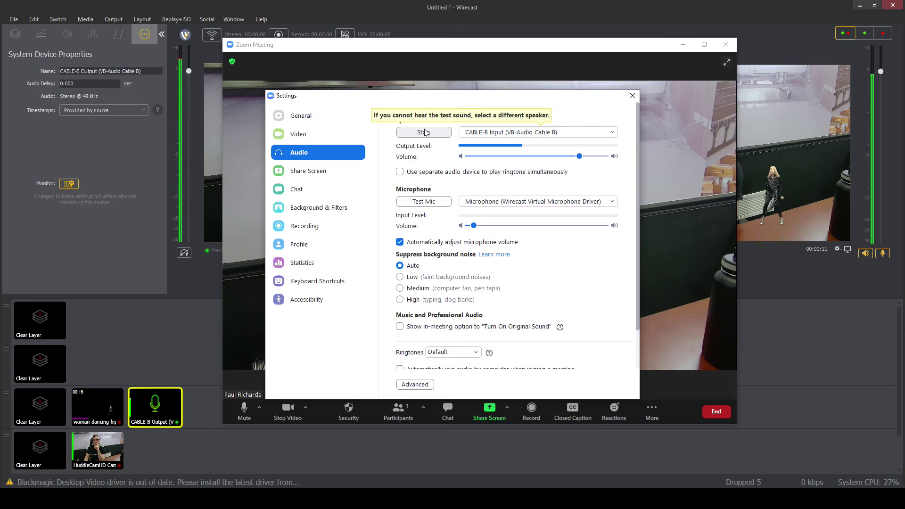
click(424, 132)
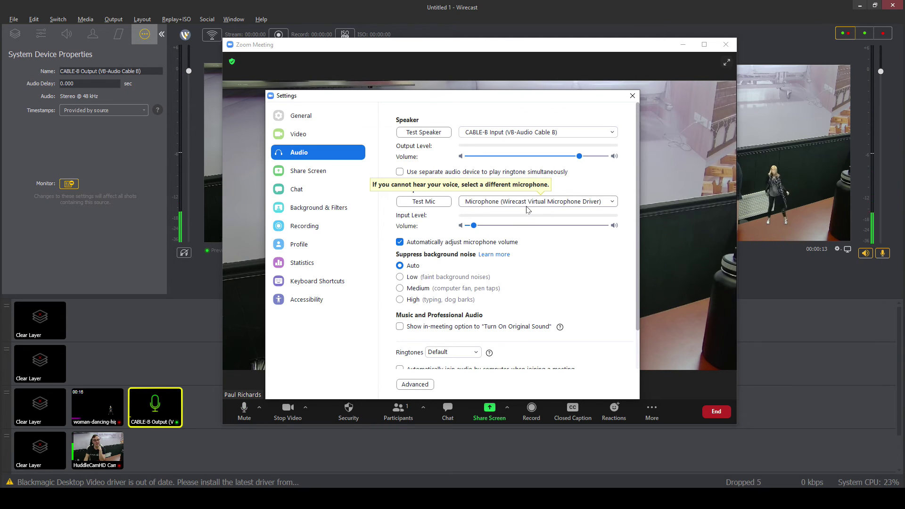
click(431, 136)
click(443, 136)
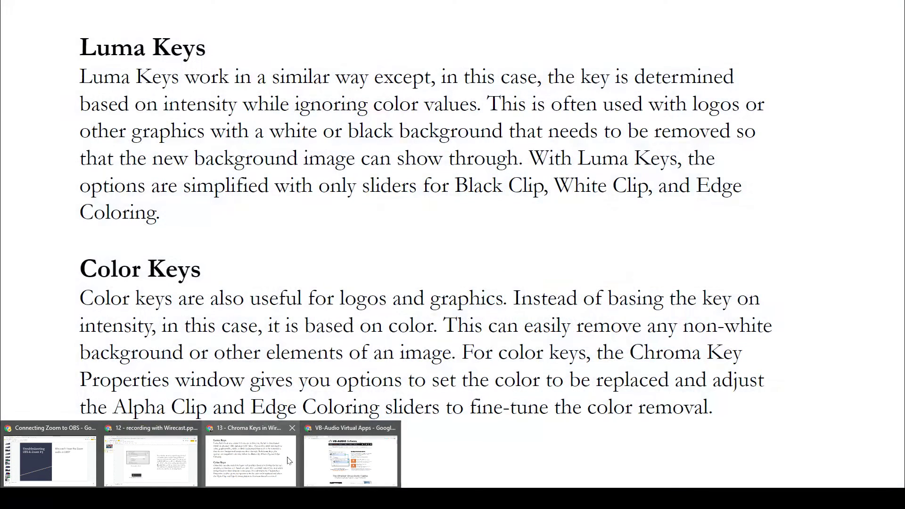
click(289, 461)
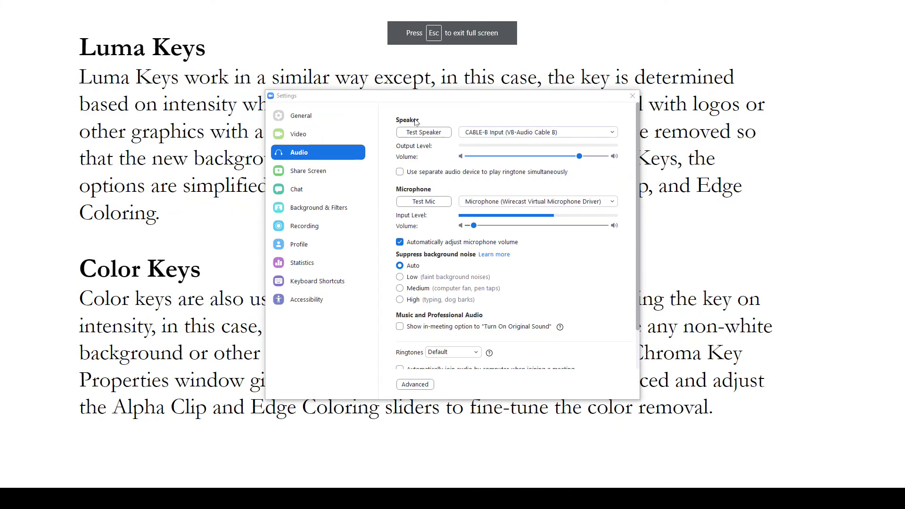
Close Zoom's settings and the full-screen Chroma Keys slides, returning to the VB-CABLE page in Chrome.
click(631, 97)
click(143, 89)
key(Escape)
click(113, 10)
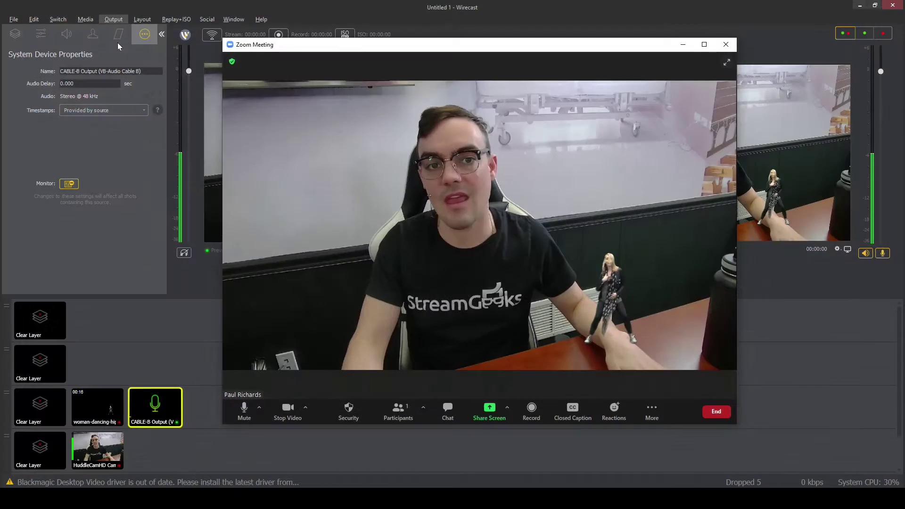
mouse_move(230, 476)
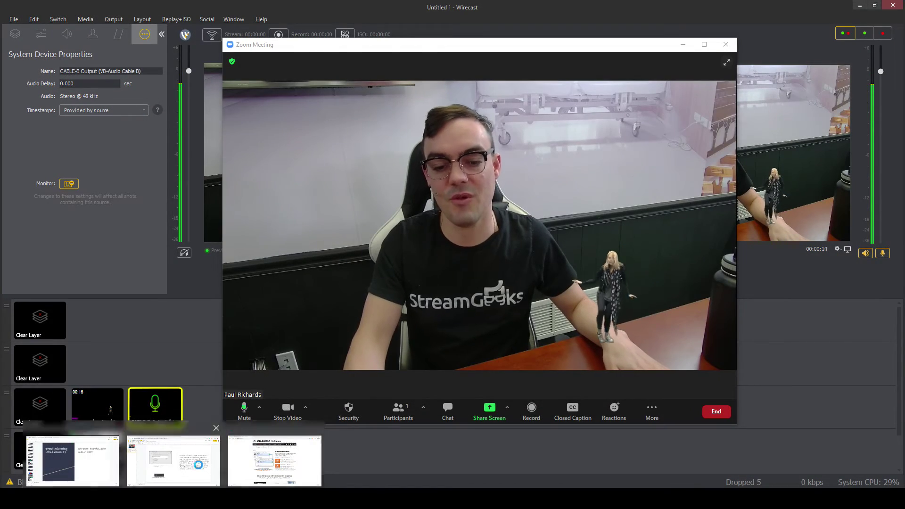
click(203, 456)
mouse_move(230, 497)
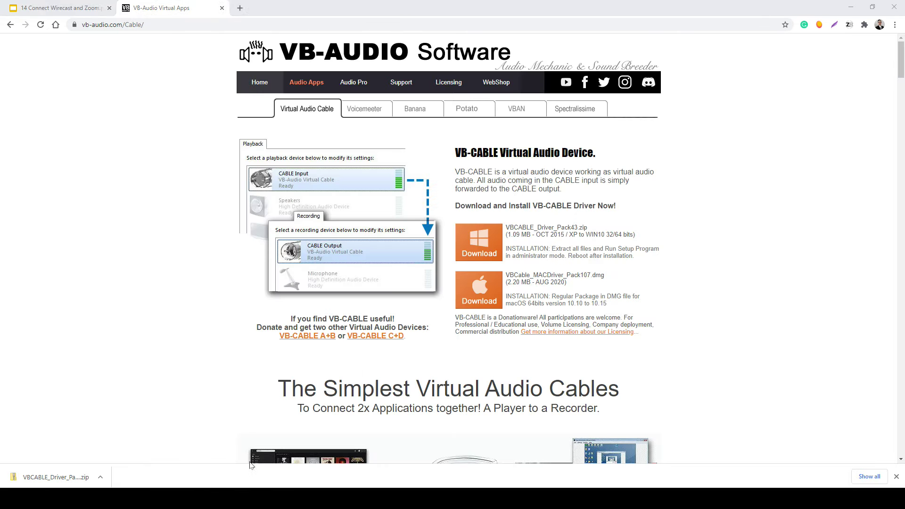